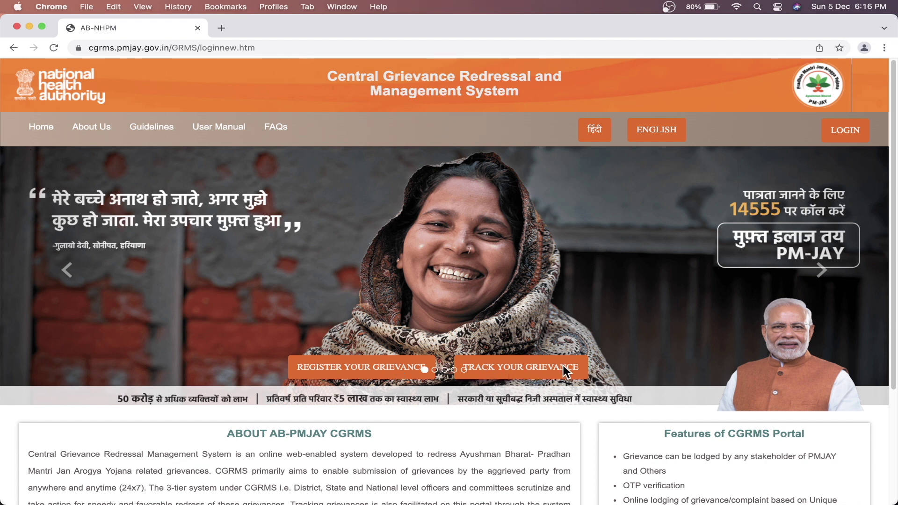
- Start registering a grievance under the PMJAY scheme and bring up its grievance form
click(387, 365)
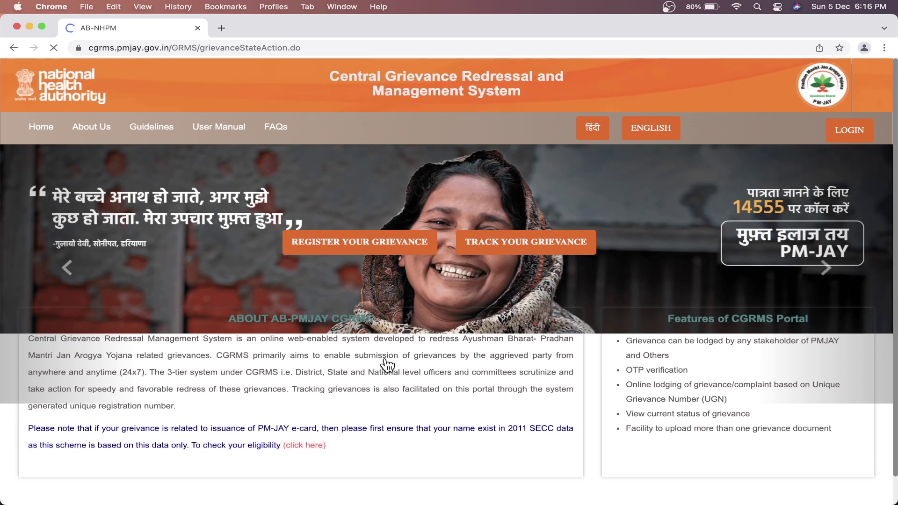
click(386, 361)
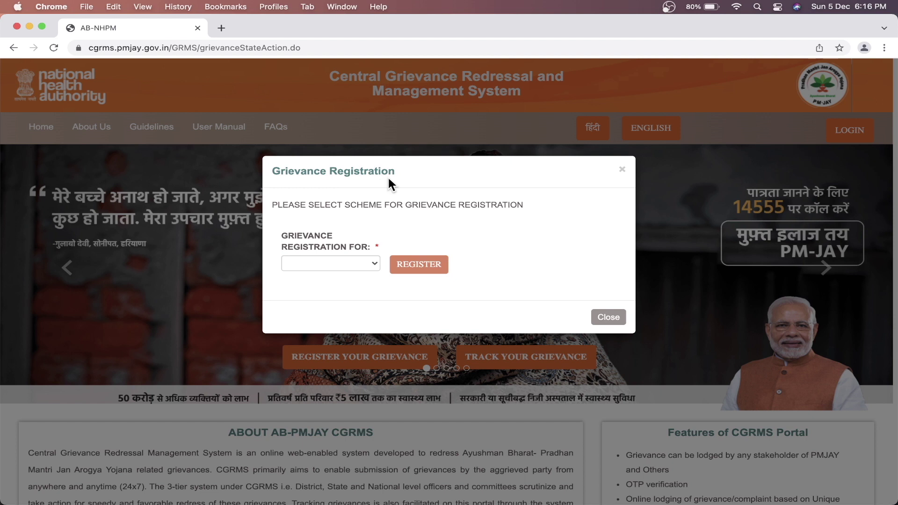
click(335, 260)
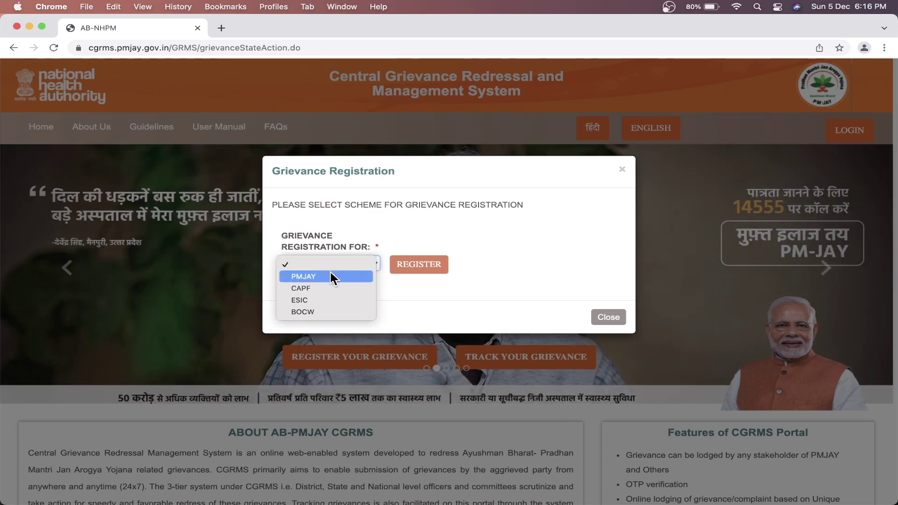
click(331, 276)
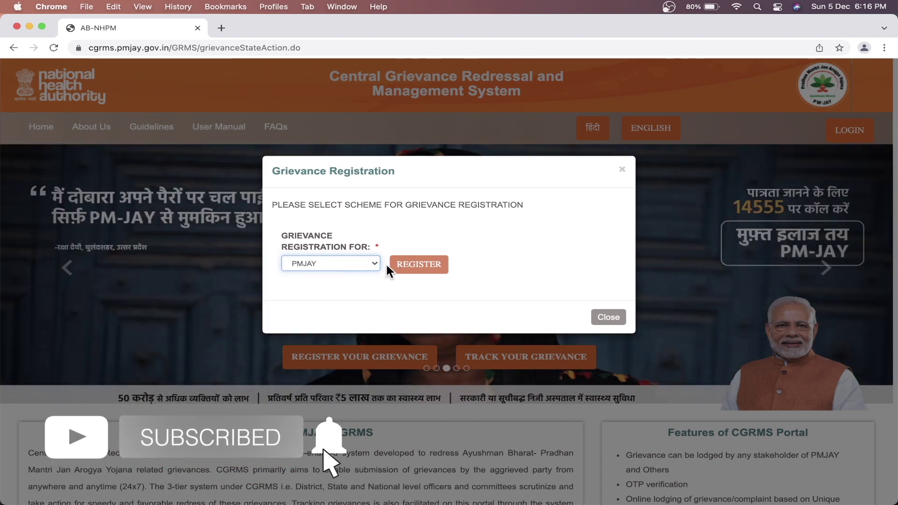
click(424, 270)
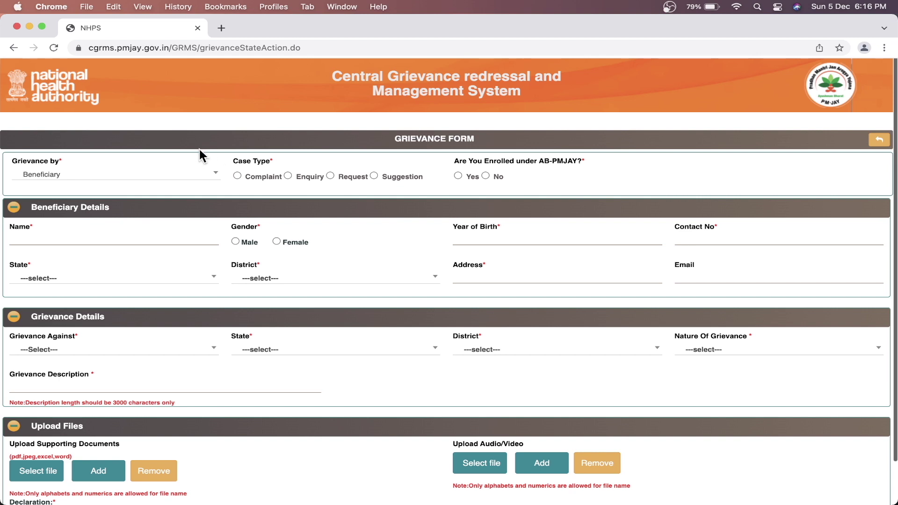
- Set the grievance as raised by a Beneficiary, with case type Request and AB-PMJAY enrolment answered No
click(139, 177)
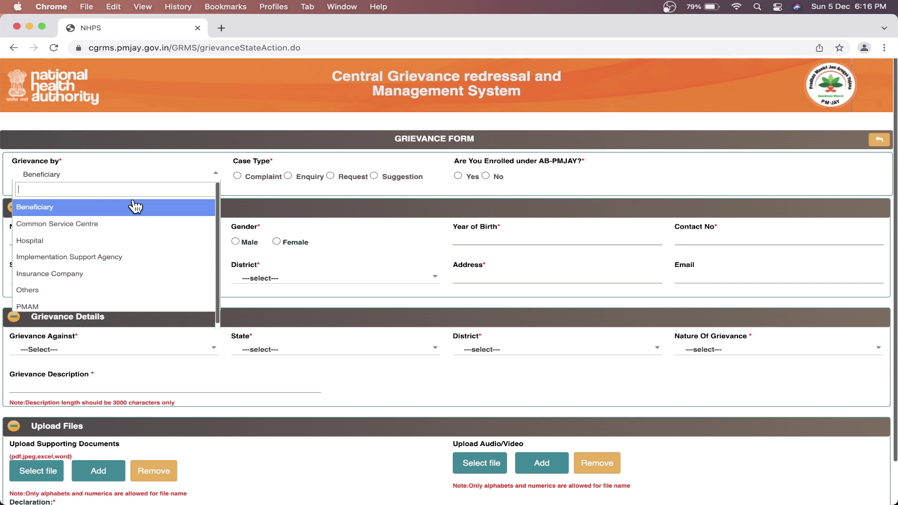
scroll(136, 206, down, 1)
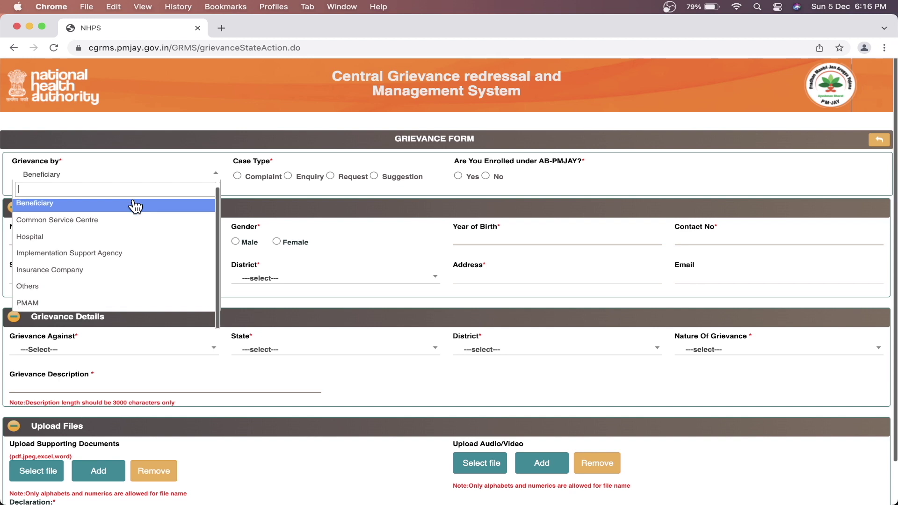
click(136, 205)
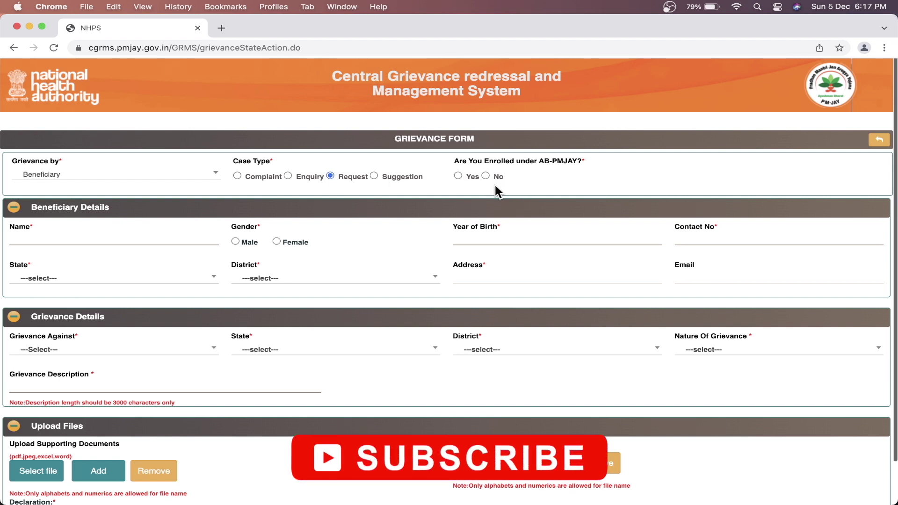
click(485, 174)
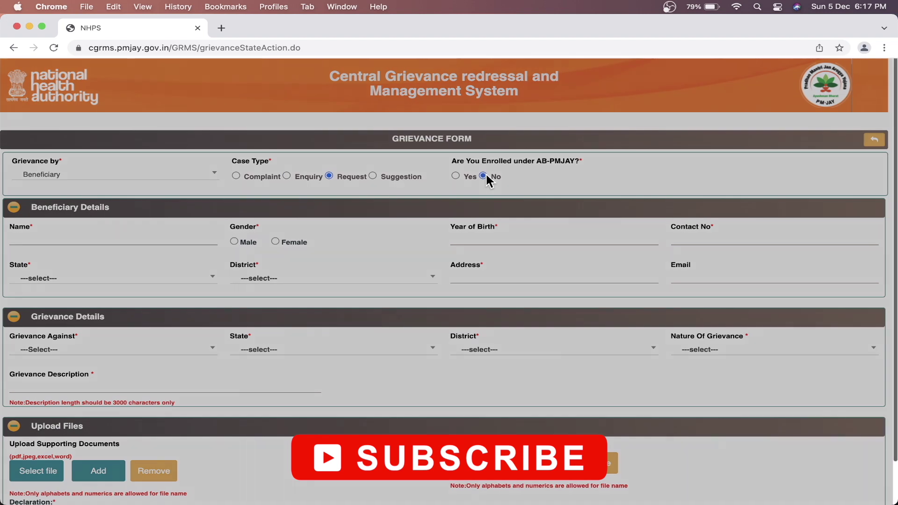
click(607, 203)
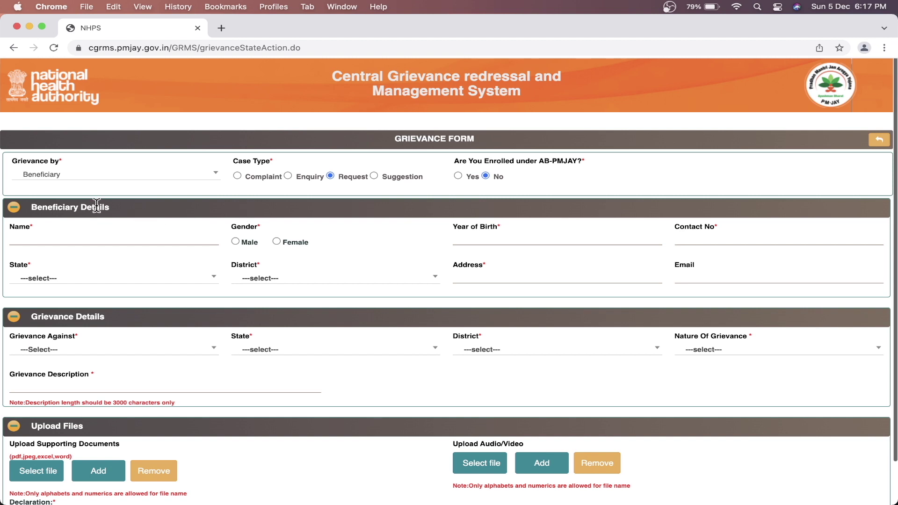
- Enter "demo" as the beneficiary's name, choose Male as gender and fill in the year of birth
click(130, 240)
text(demo)
click(233, 240)
click(481, 236)
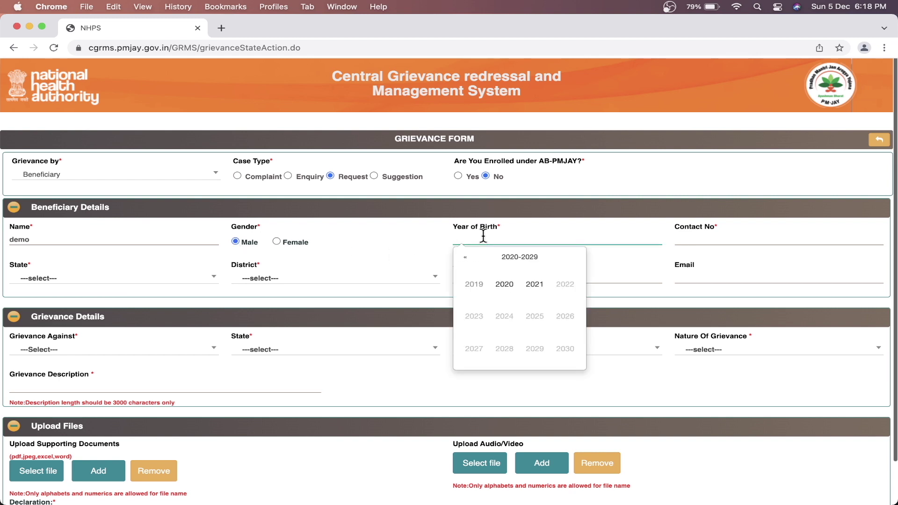
click(465, 257)
click(465, 257)
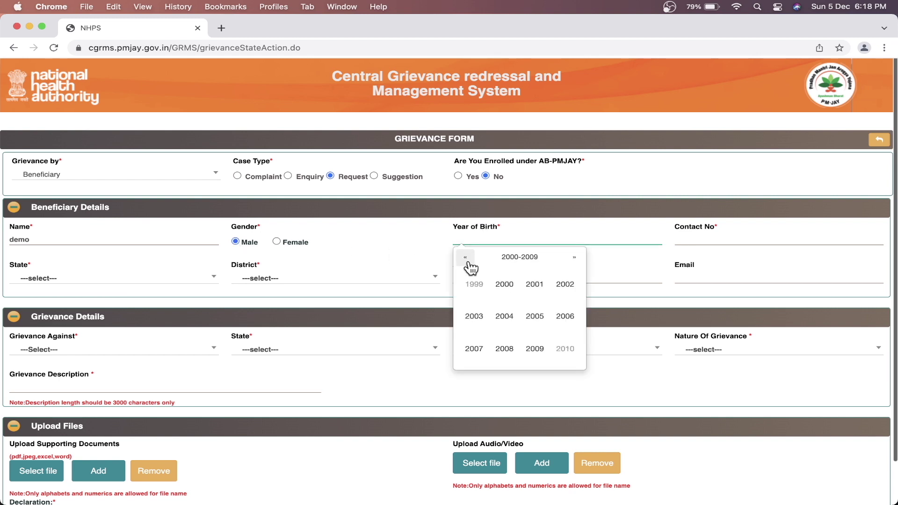
click(504, 285)
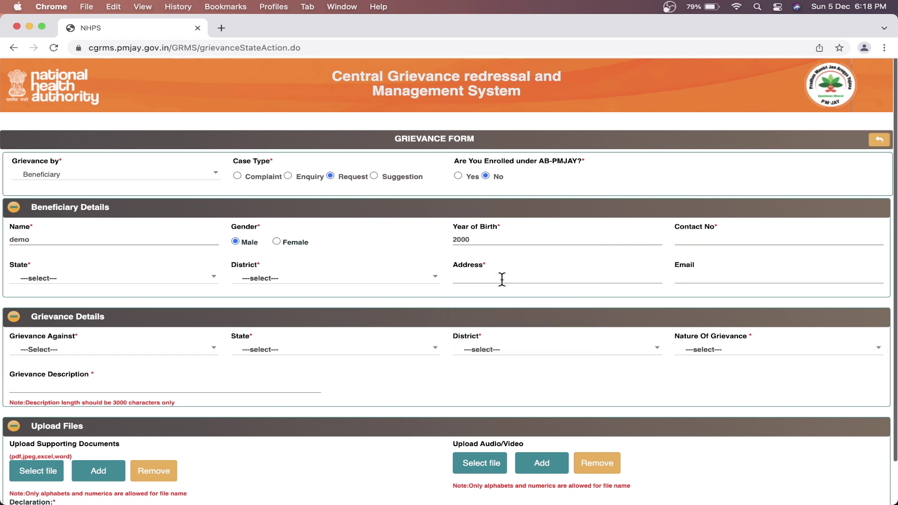
- Try to fill in the beneficiary's contact number
click(713, 237)
text(1234567890)
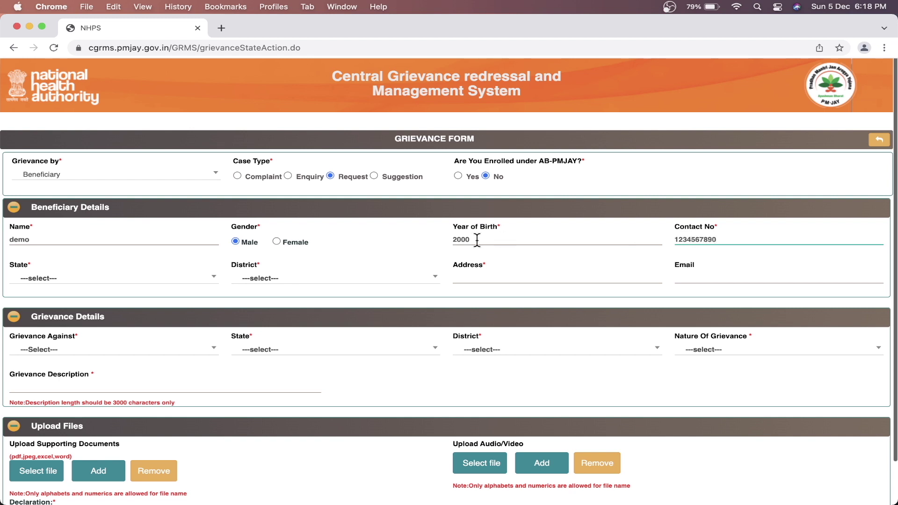
click(147, 279)
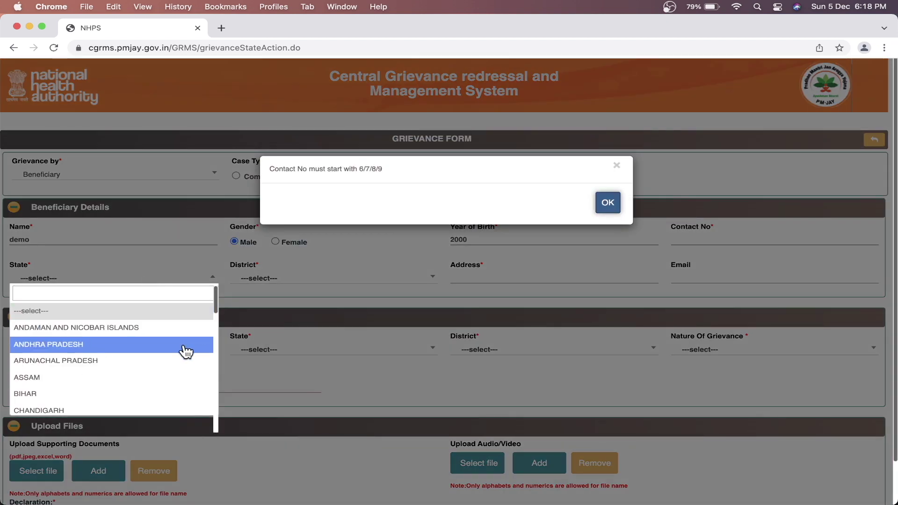
click(609, 210)
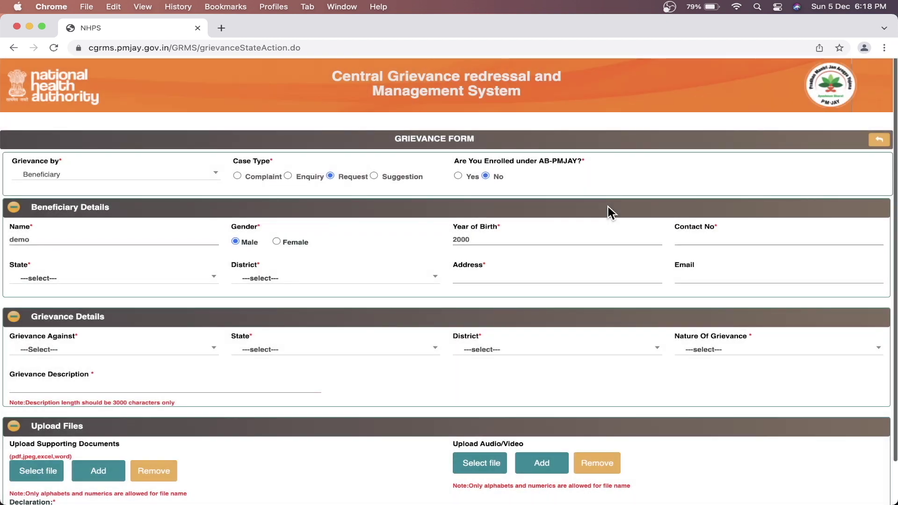
- Set the beneficiary's state to BIHAR and district to ARWAL
click(117, 278)
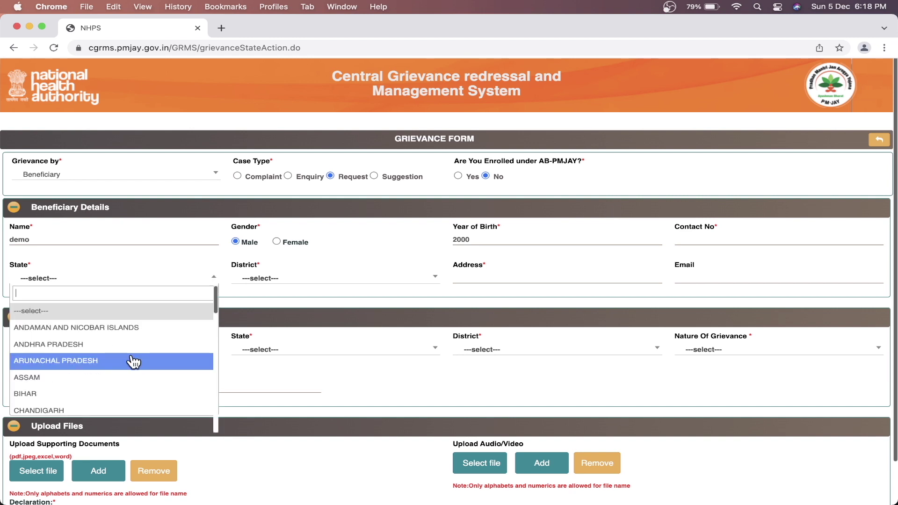
click(117, 394)
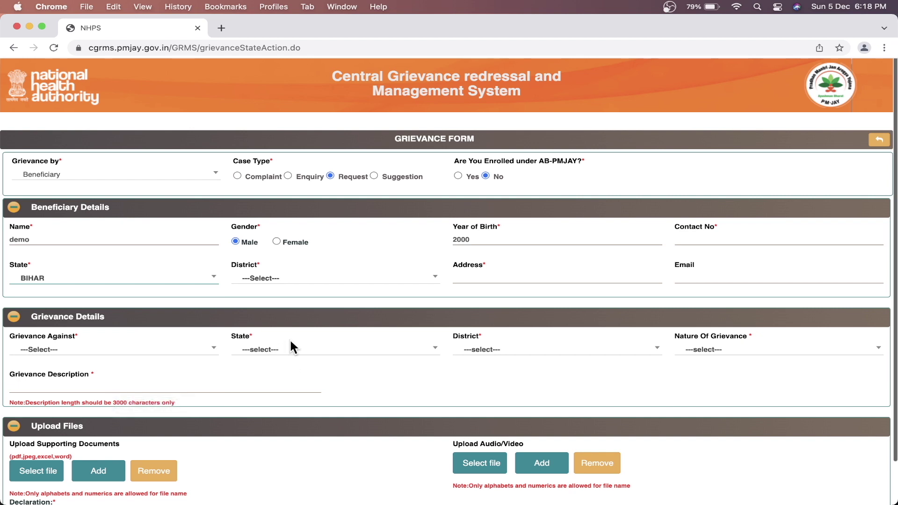
click(310, 283)
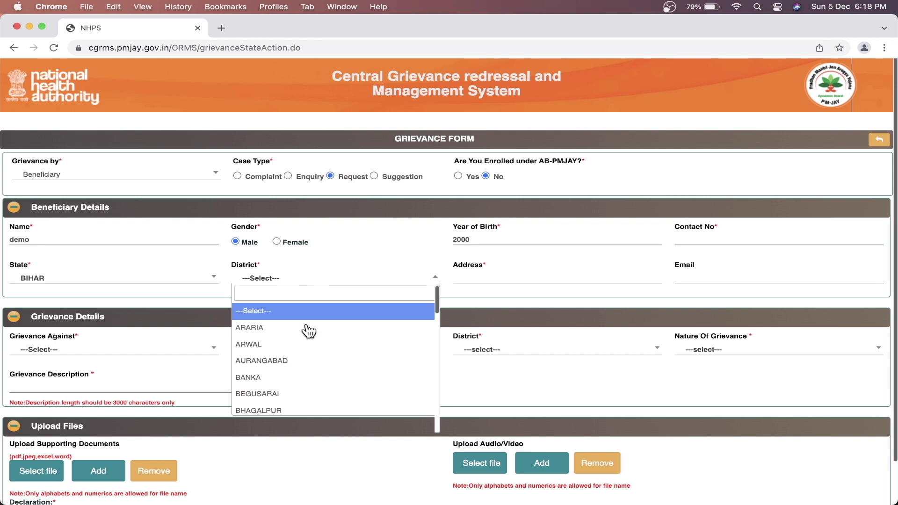
click(312, 347)
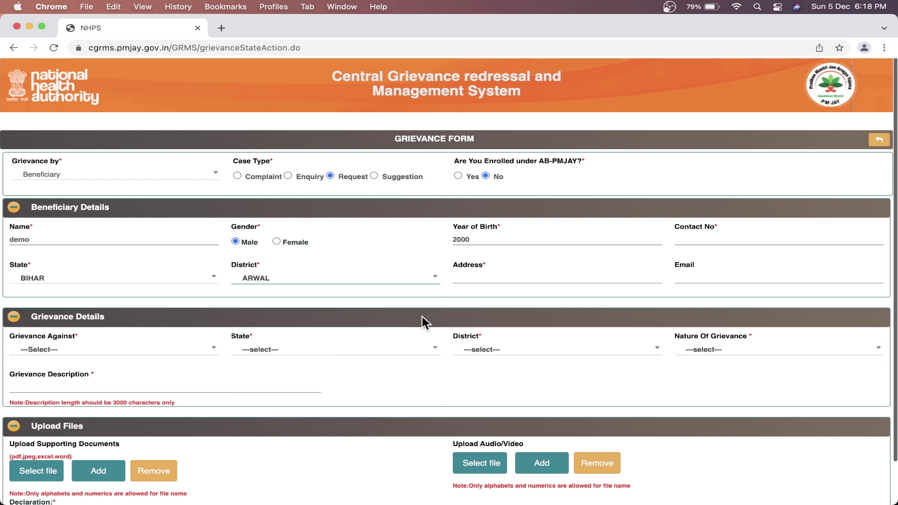
click(516, 265)
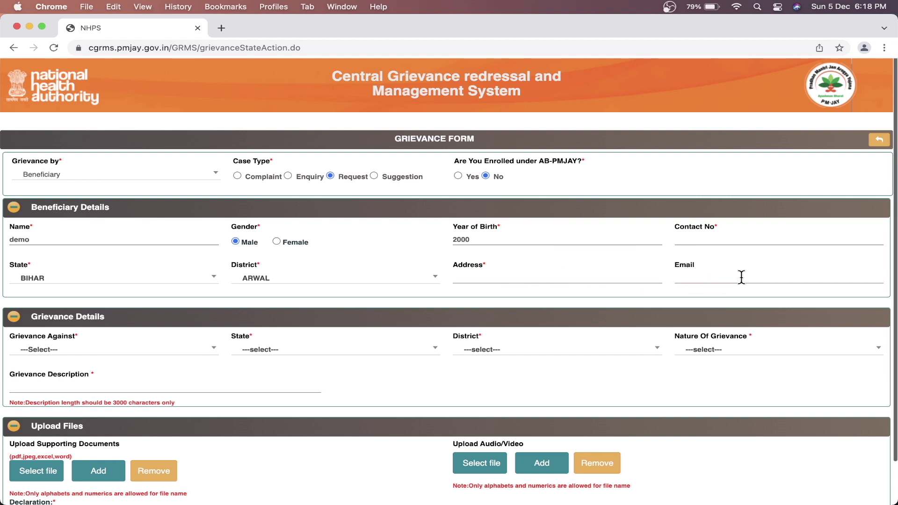
- Set the grievance as being against Others and specify "pmjay" as the party concerned
scroll(763, 272, down, 2)
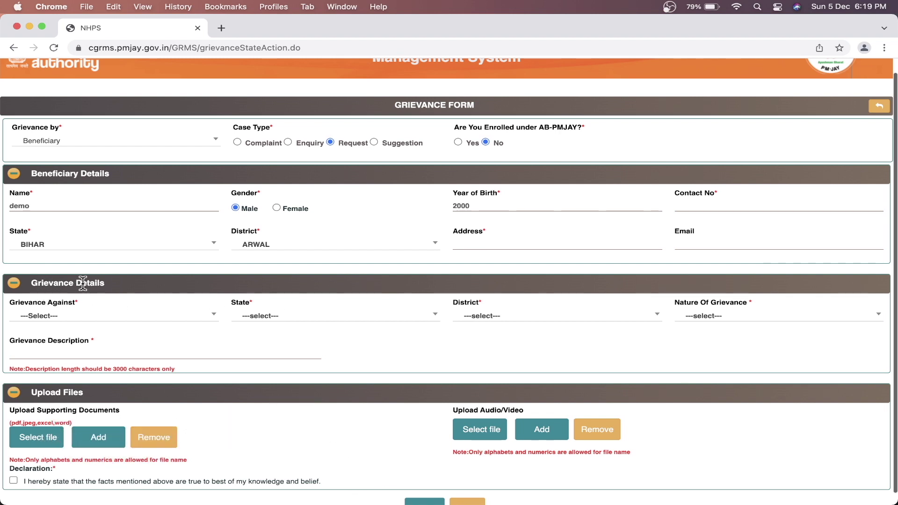
scroll(83, 283, down, 1)
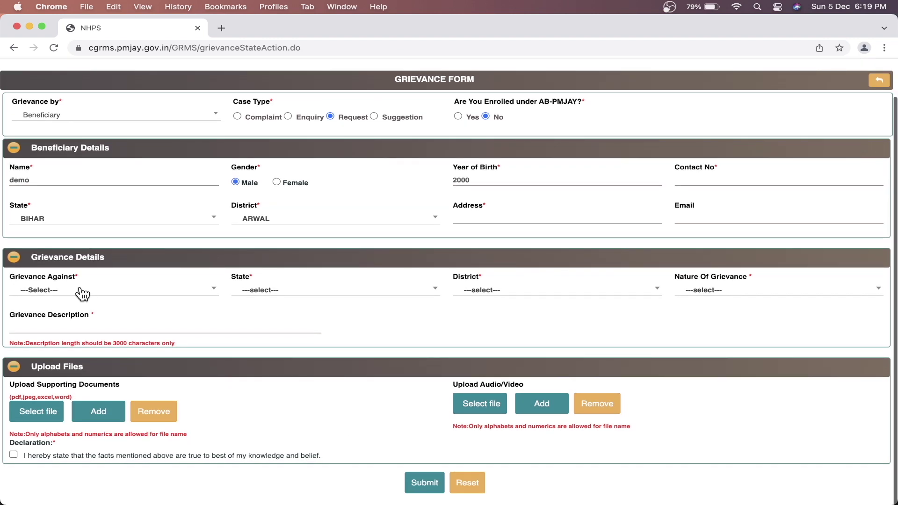
click(80, 290)
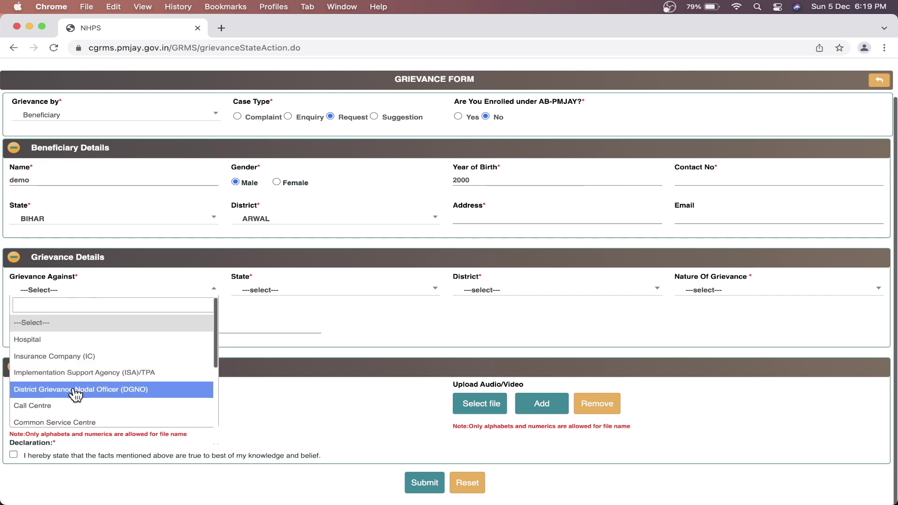
scroll(75, 395, down, 5)
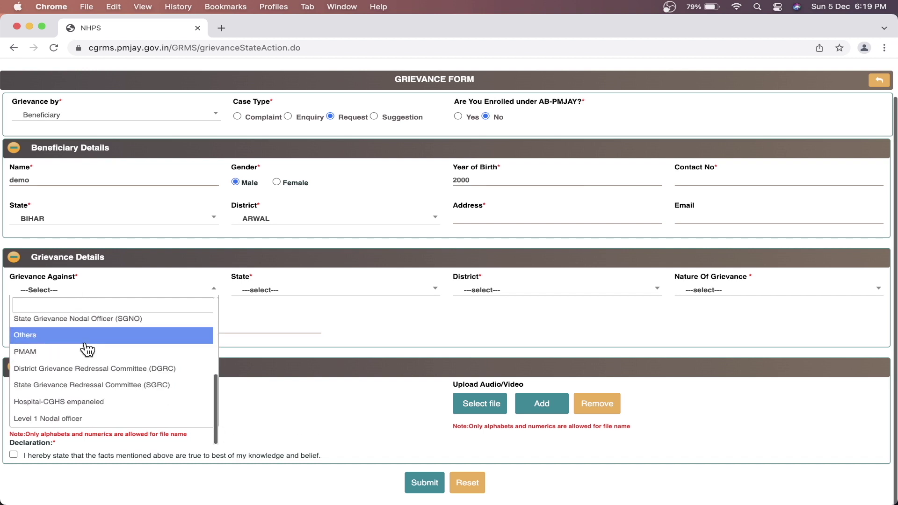
click(86, 336)
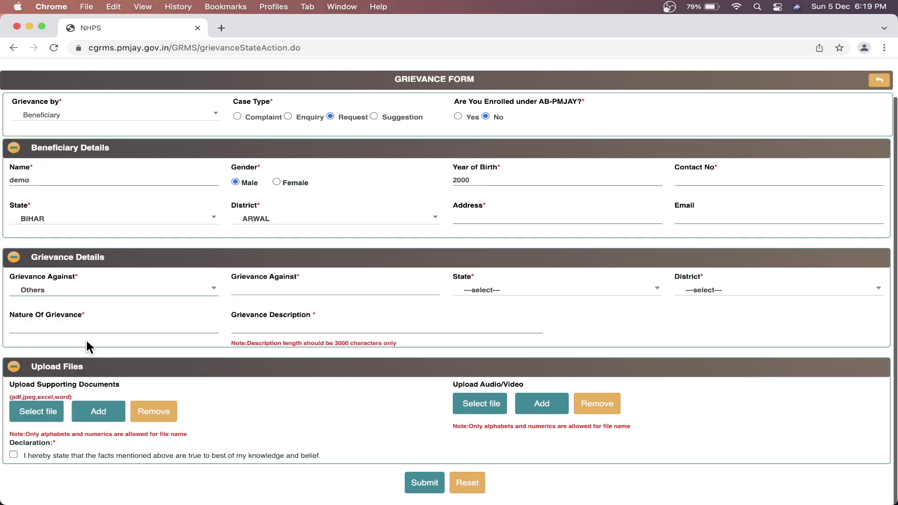
click(273, 290)
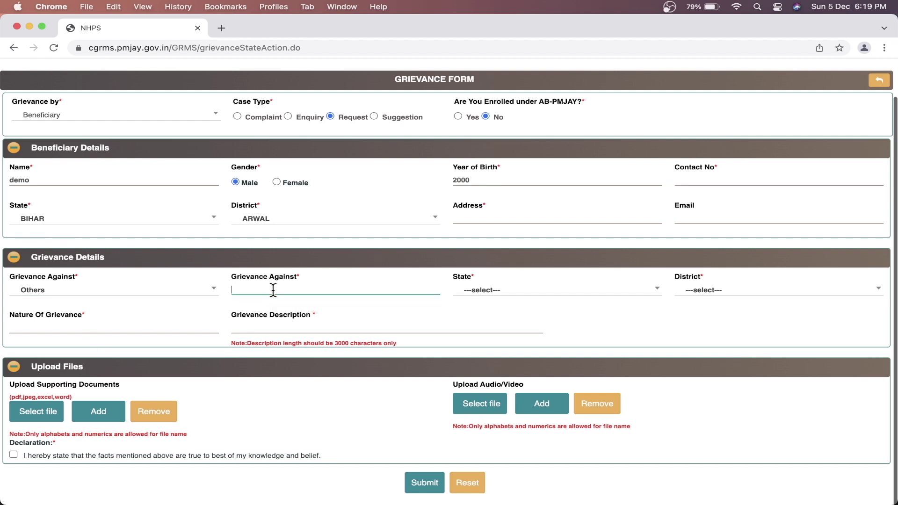
text(pmjay)
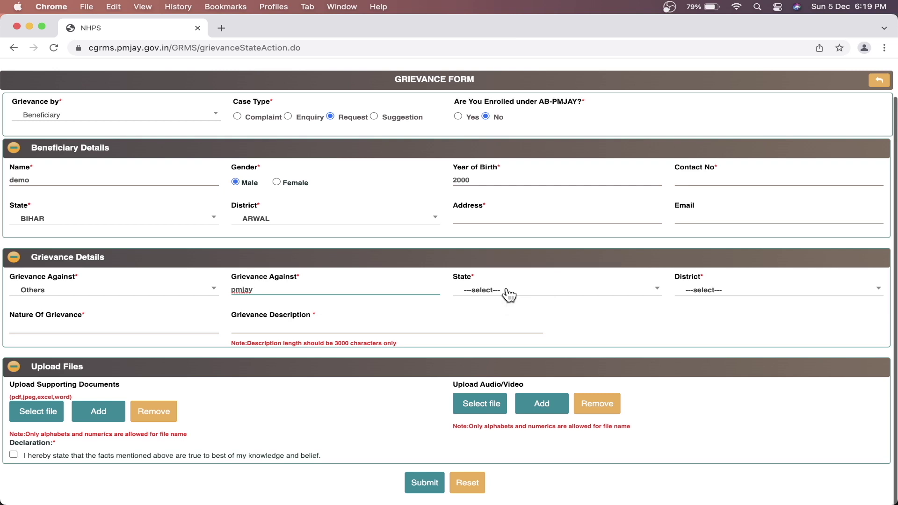
- Set the state to BIHAR and the district to ARWAL in the grievance details
click(509, 295)
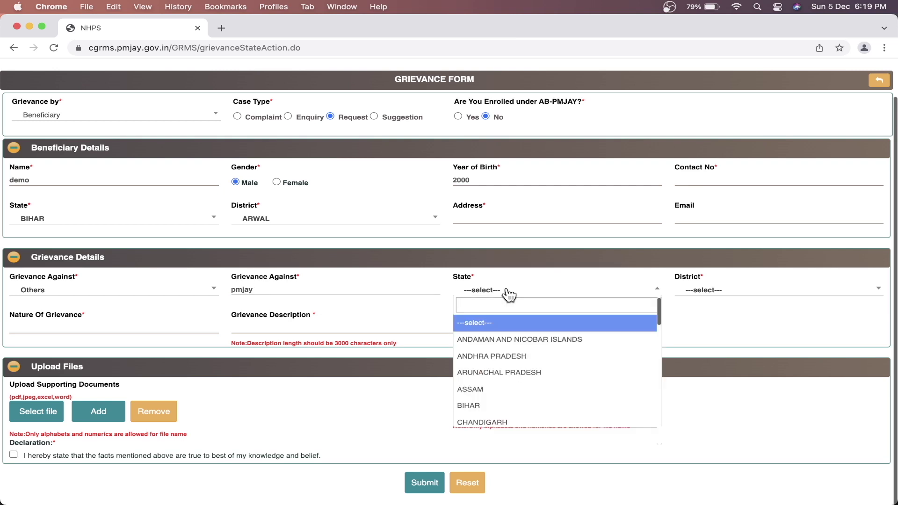
click(501, 415)
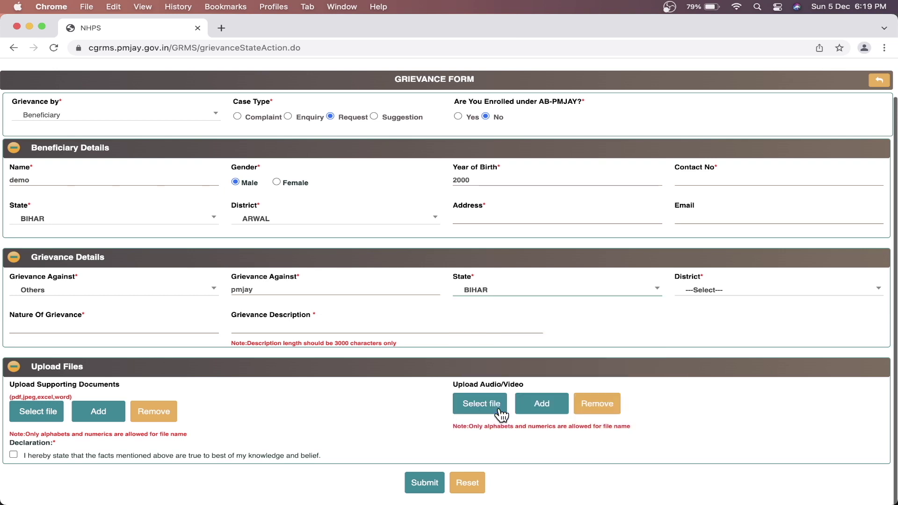
click(725, 292)
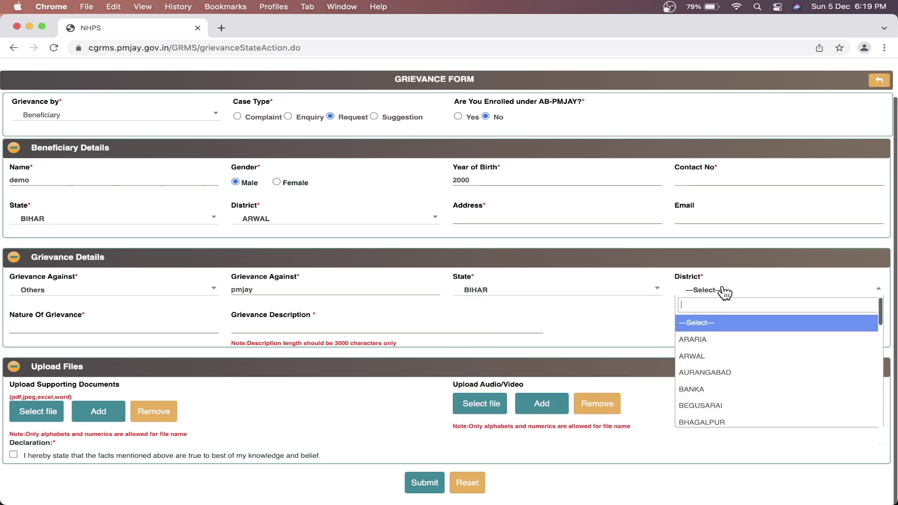
click(718, 356)
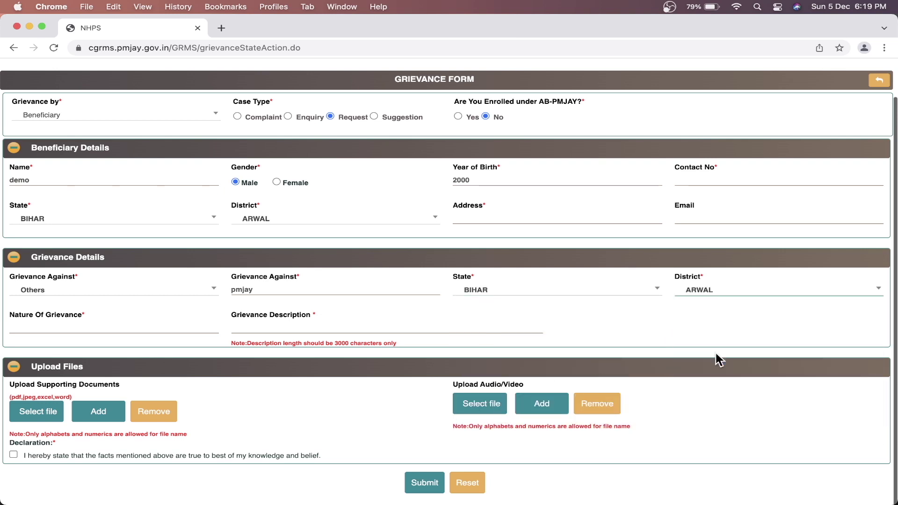
- Enter "pmjay" as the nature of the grievance
click(126, 325)
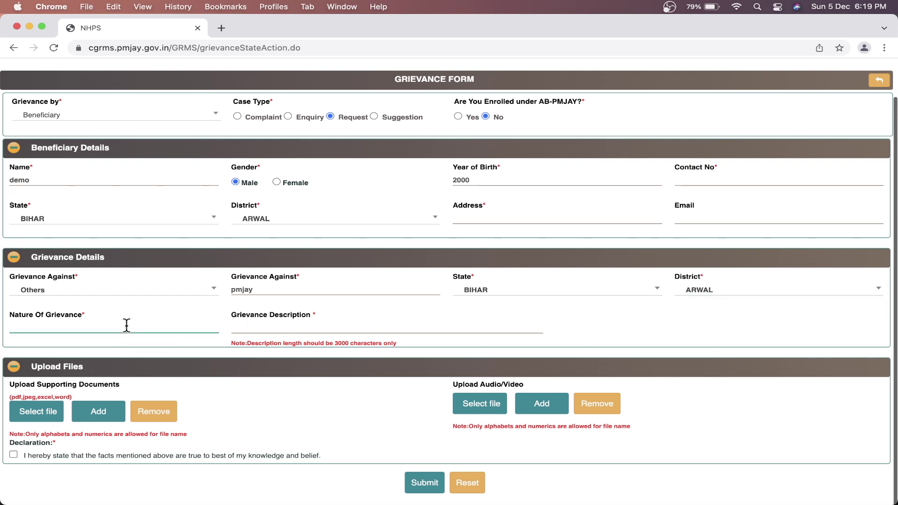
text(pmjay)
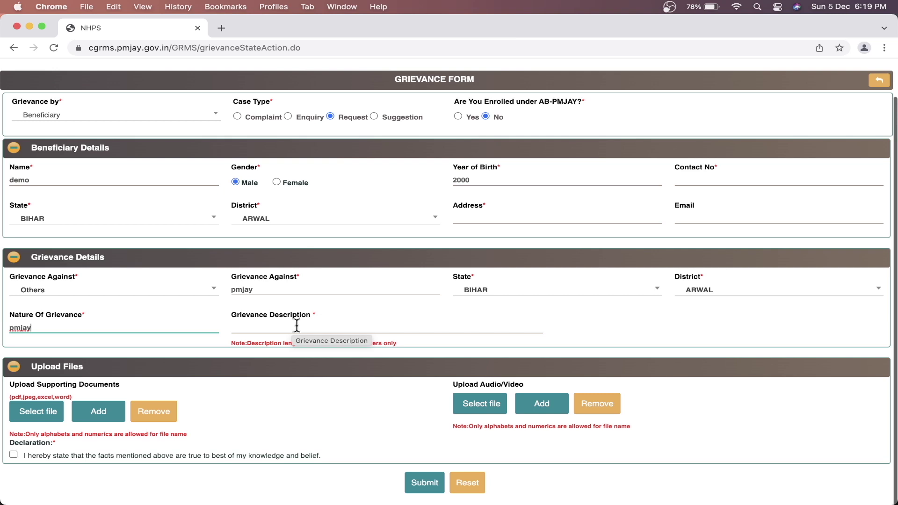
scroll(351, 300, down, 1)
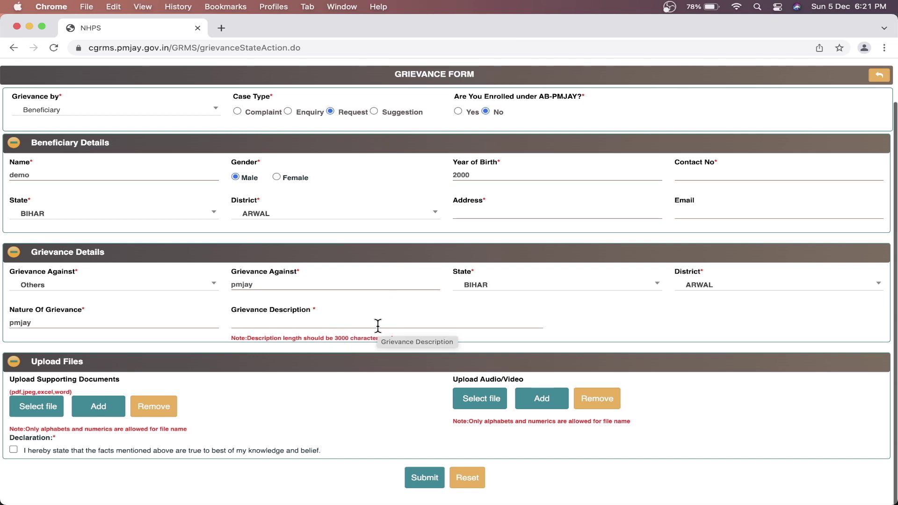
scroll(343, 325, up, 3)
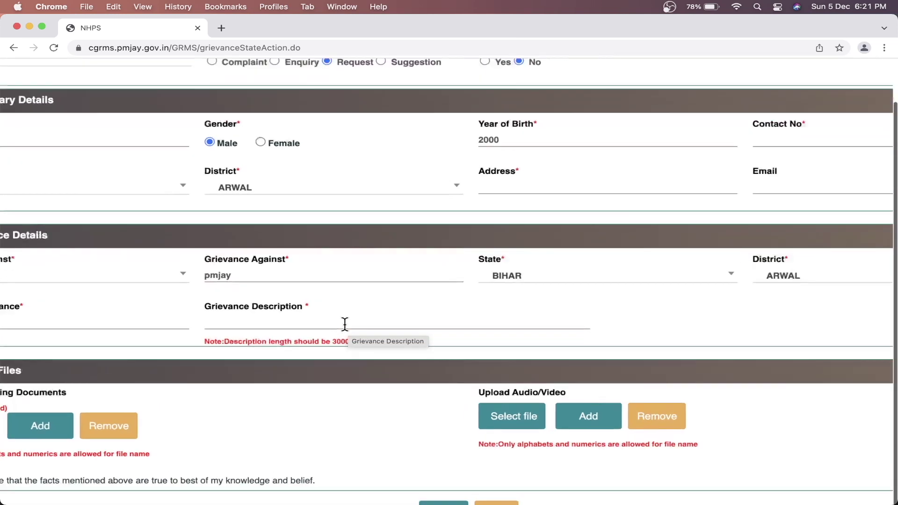
scroll(344, 324, up, 2)
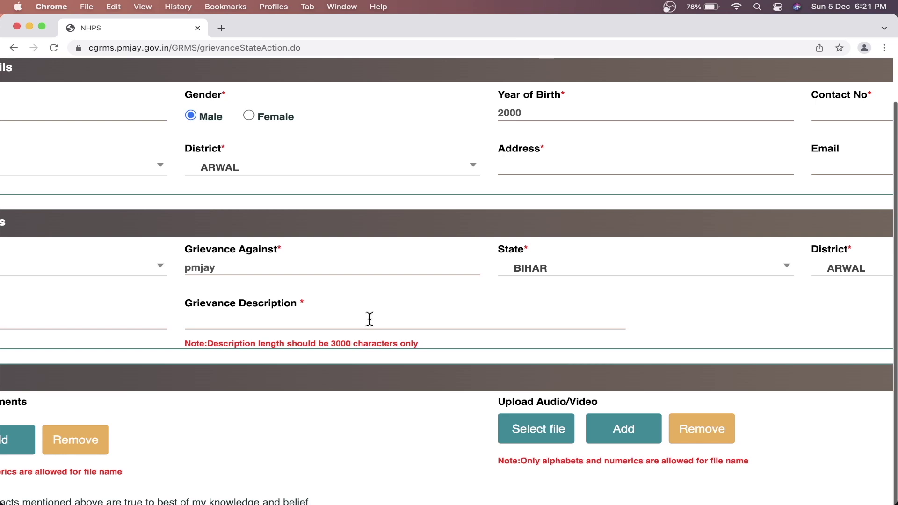
scroll(370, 319, down, 3)
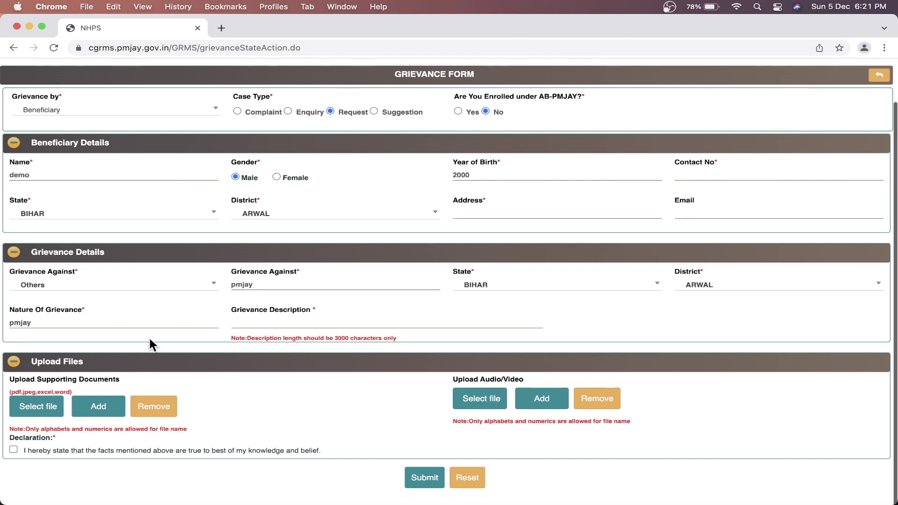
click(30, 409)
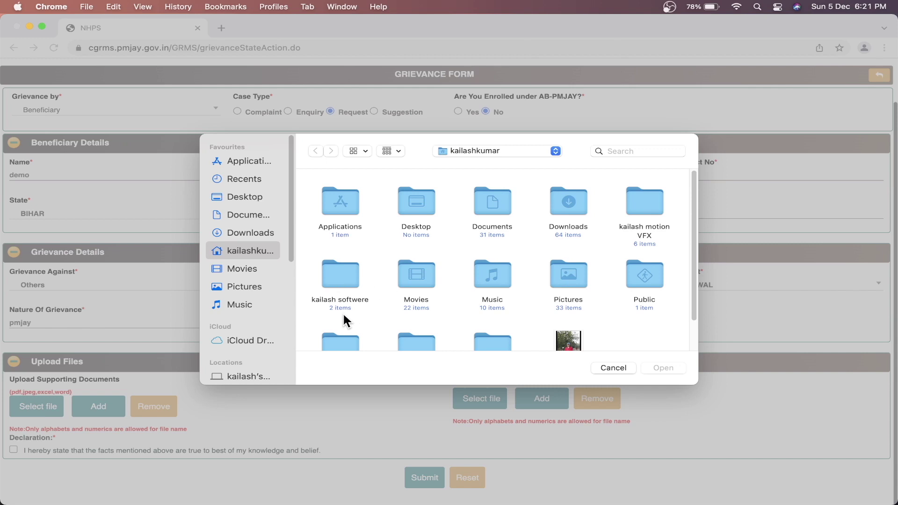
scroll(377, 306, down, 2)
scroll(375, 303, up, 2)
click(607, 367)
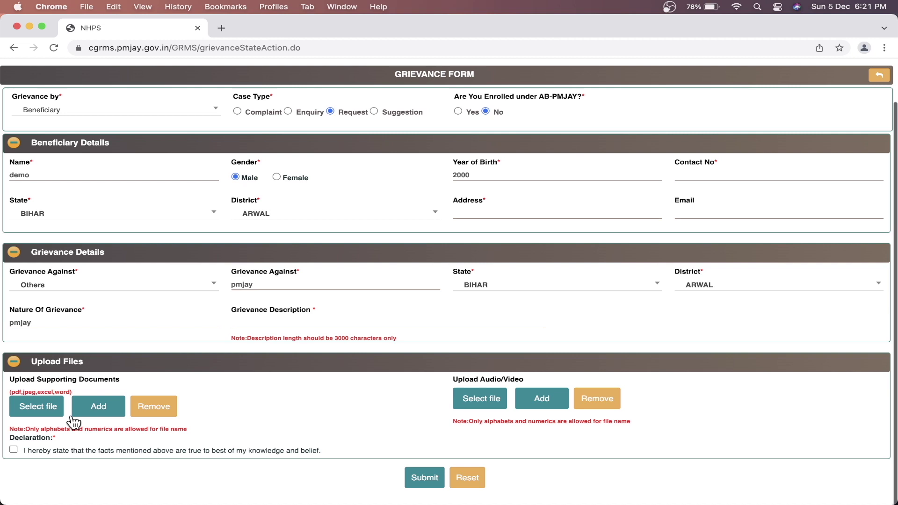
click(31, 410)
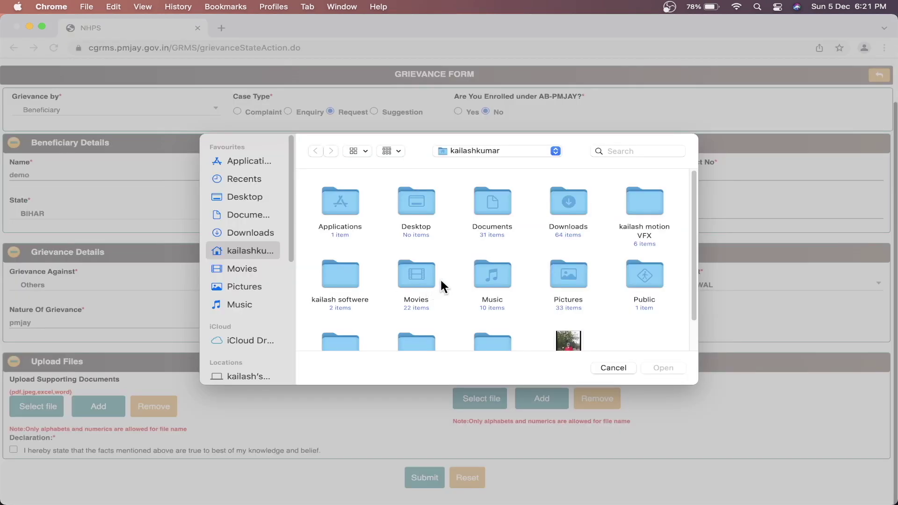
scroll(442, 285, down, 2)
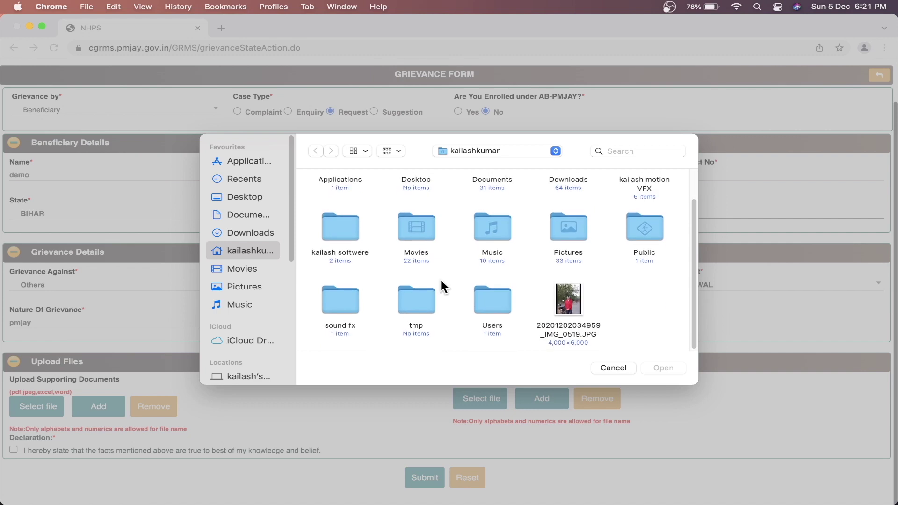
scroll(439, 279, up, 2)
scroll(440, 279, down, 2)
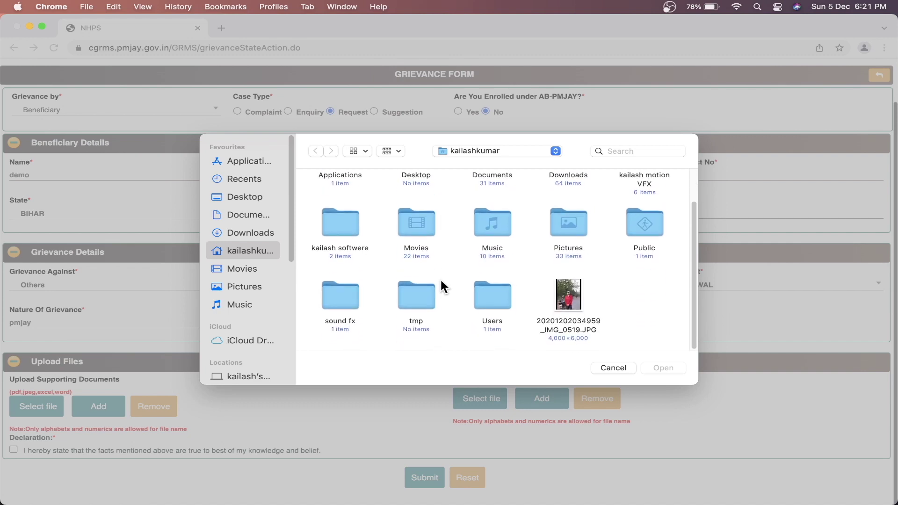
click(611, 367)
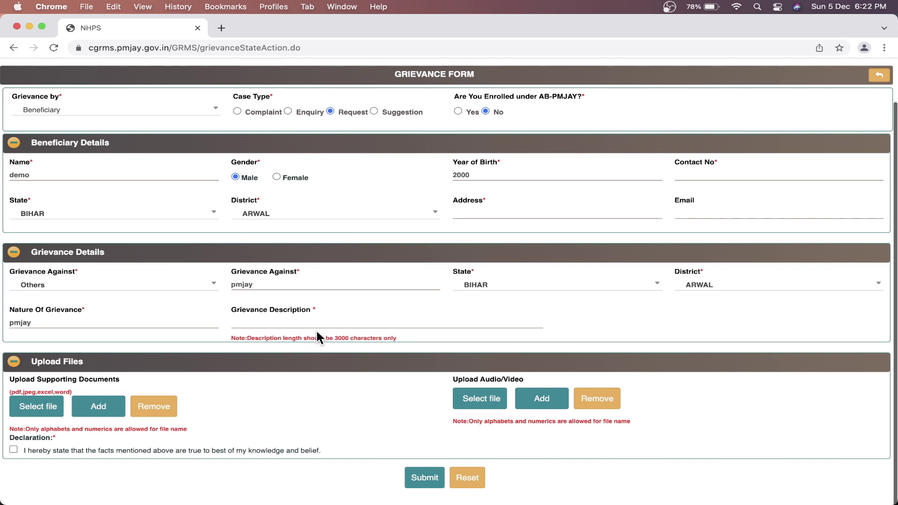
click(482, 399)
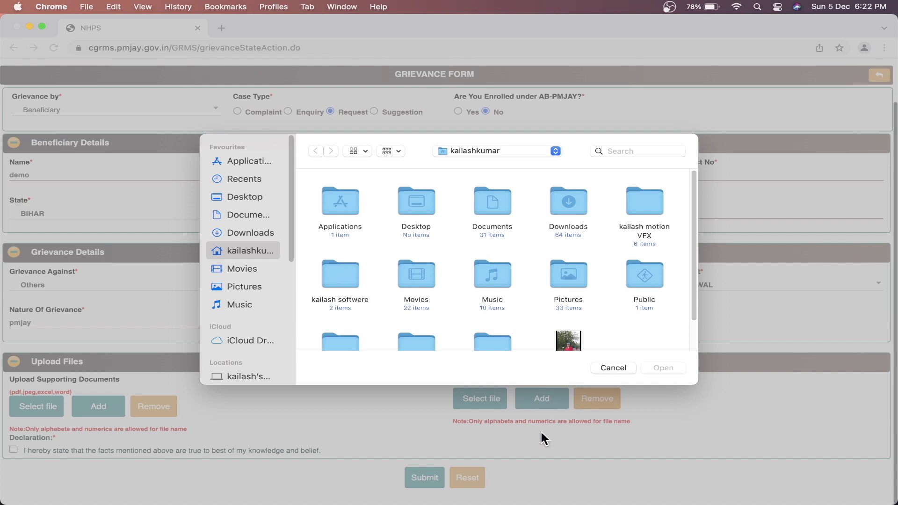
key(Escape)
- Submit the grievance form with the declaration accepted and validate the submission with the one-time password
click(11, 449)
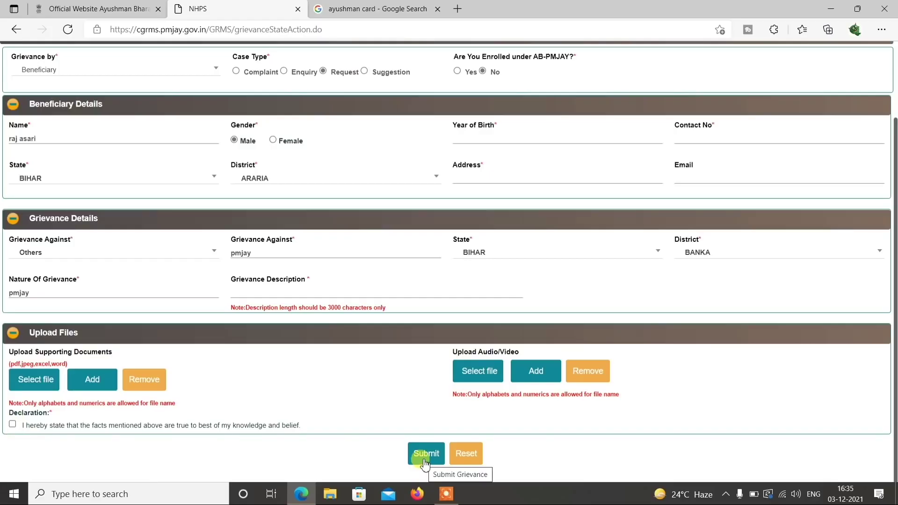
click(423, 454)
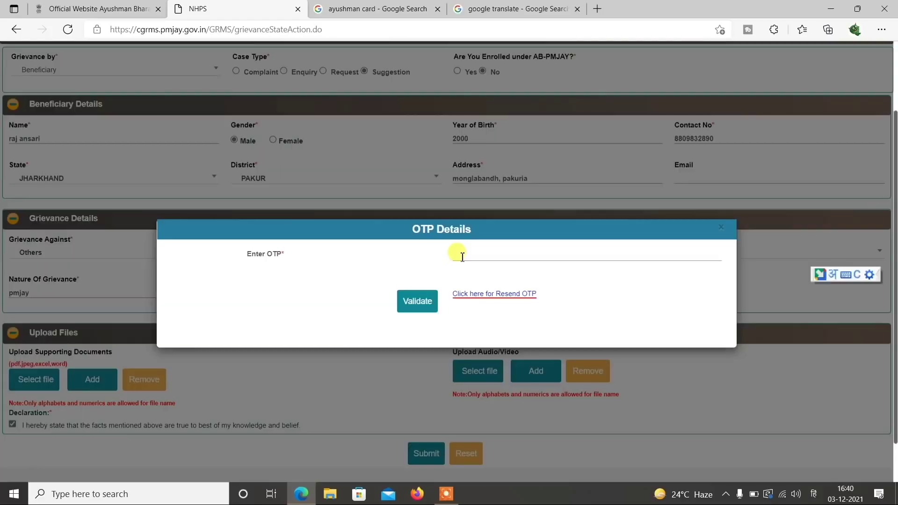
click(462, 257)
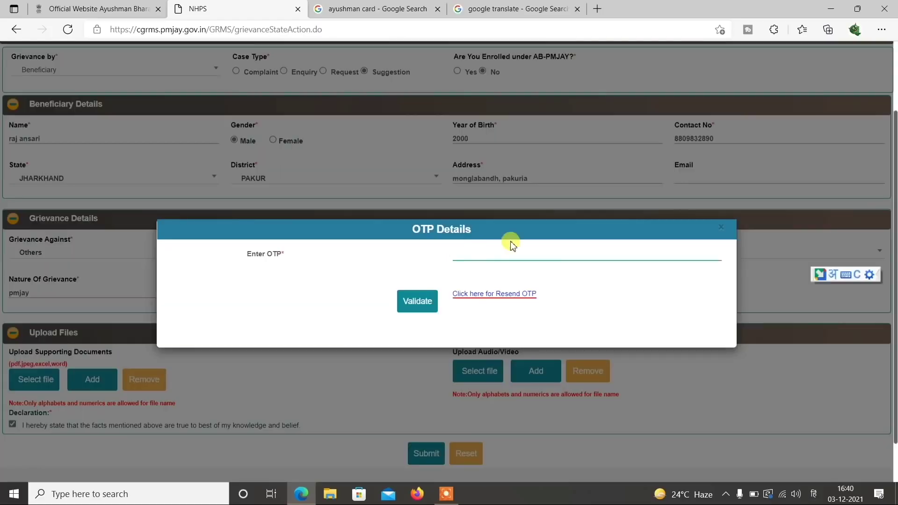
click(422, 299)
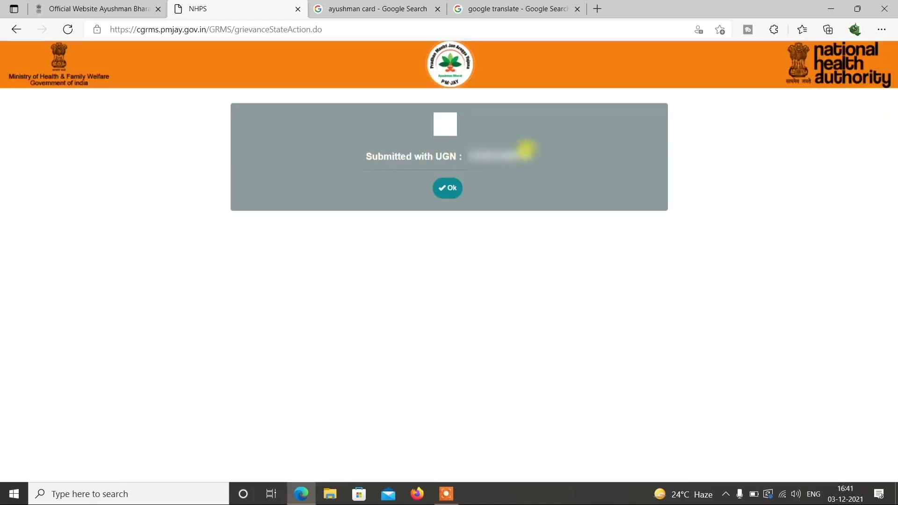
- Copy the grievance's UGN from the submission confirmation and acknowledge the confirmation
drag(527, 152, 474, 152)
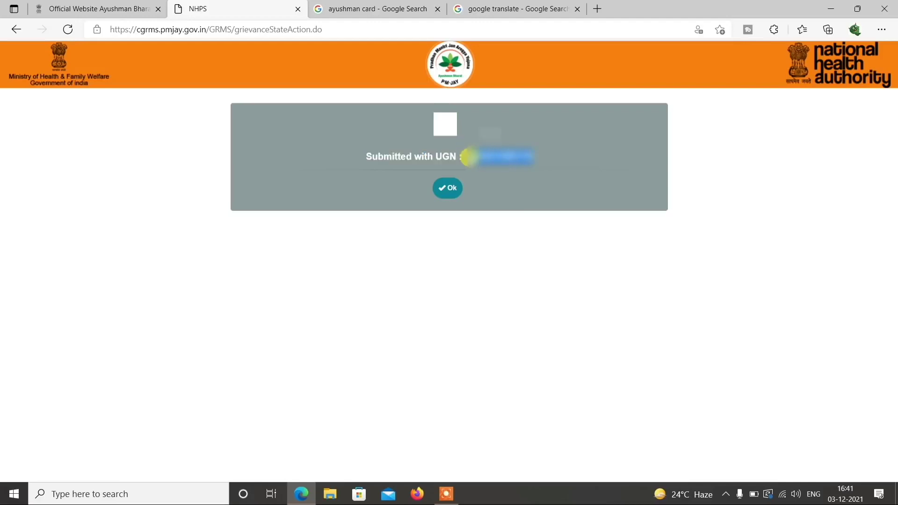
right_click(469, 157)
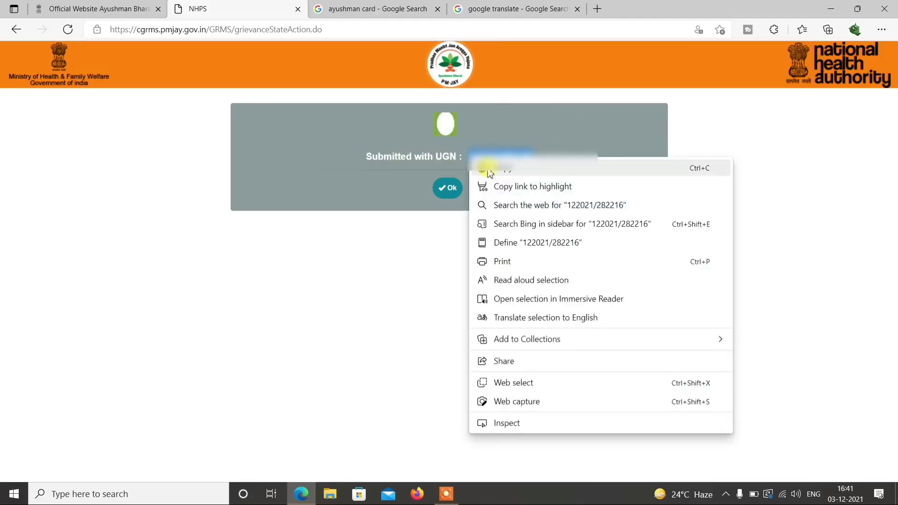
click(486, 169)
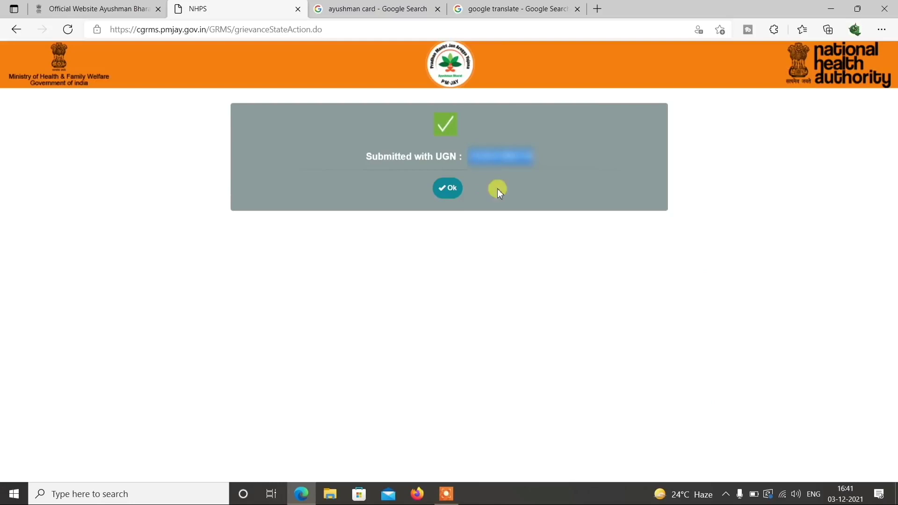
click(450, 192)
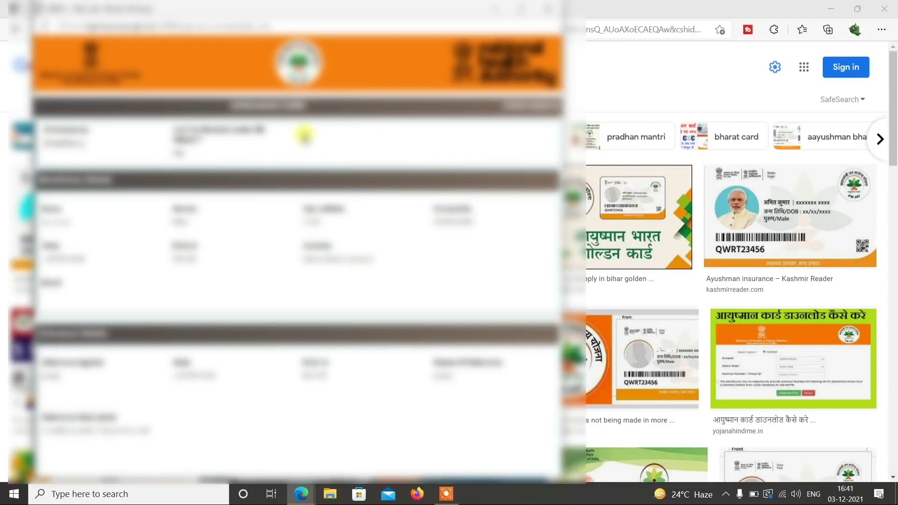
- Print the submitted grievance details to a PDF file
scroll(297, 144, down, 3)
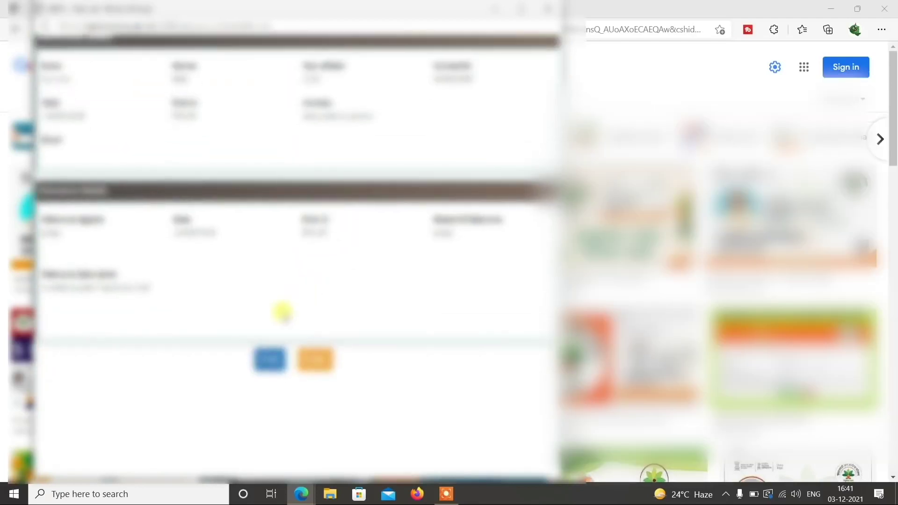
click(270, 359)
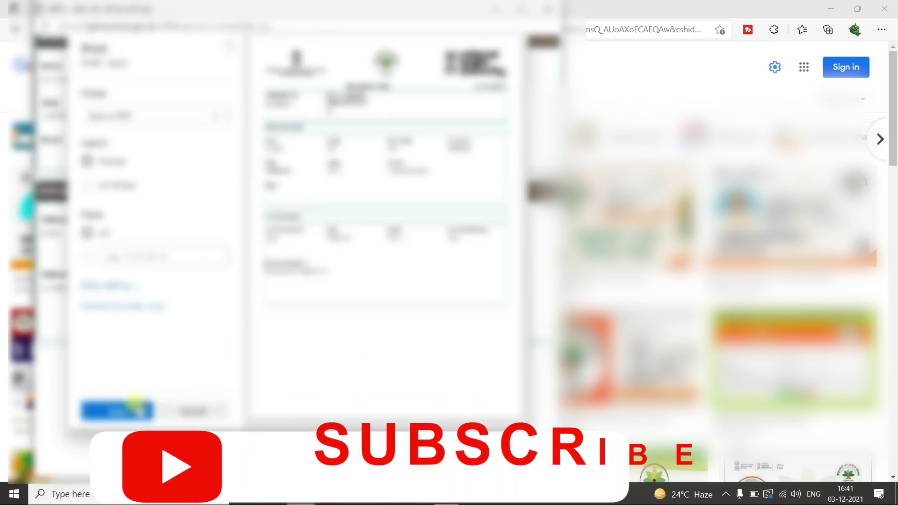
click(136, 405)
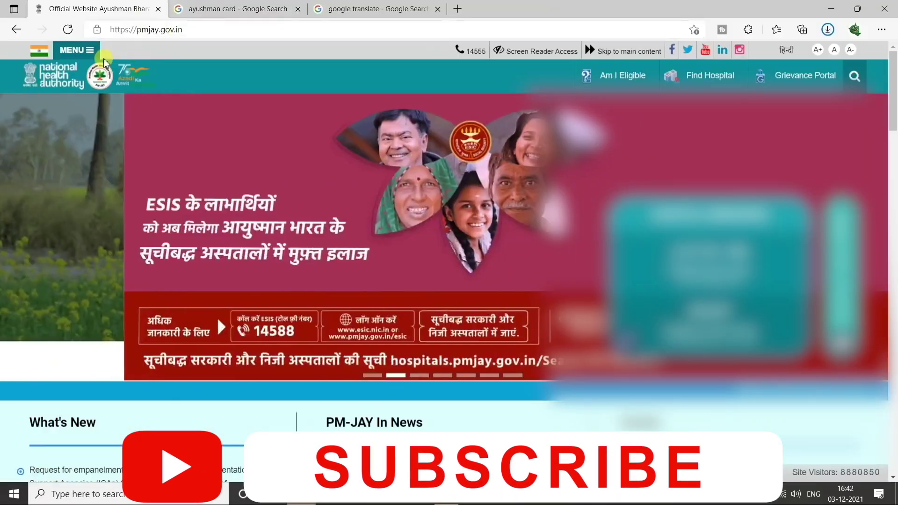
- Go from the pmjay.gov.in site to the Grievance Portal and open its grievance tracking form
click(88, 50)
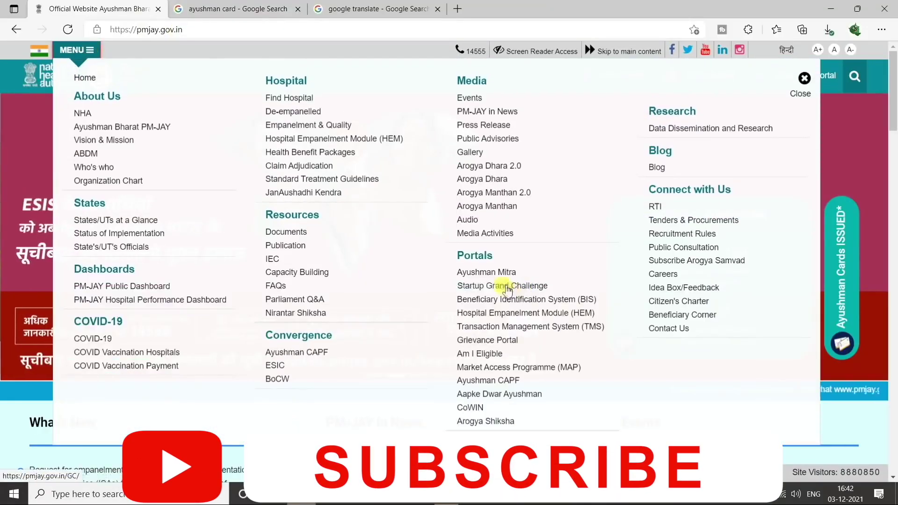
click(479, 341)
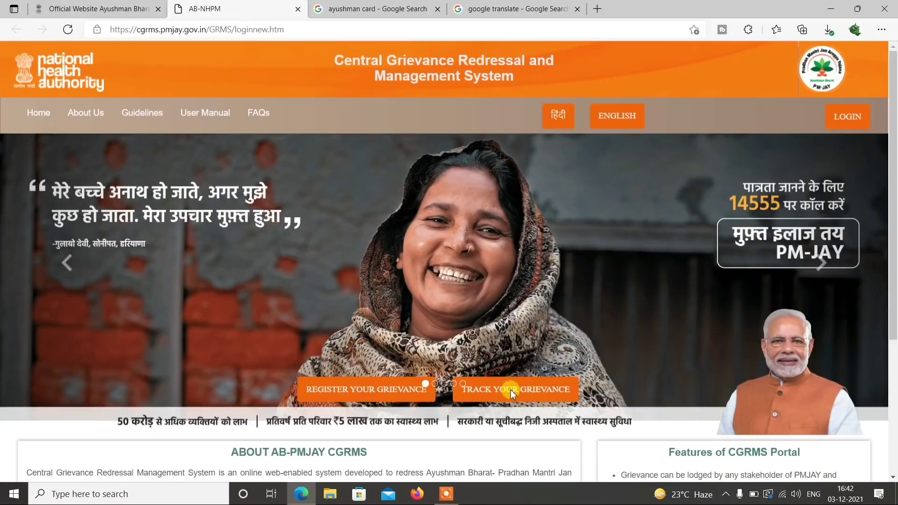
click(513, 391)
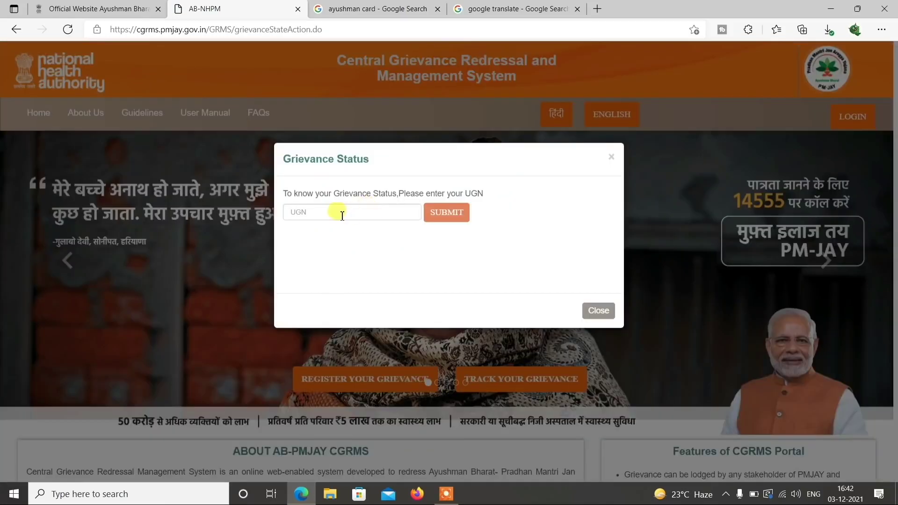
- Paste the copied UGN into the Grievance Status form and submit it
click(342, 214)
right_click(340, 213)
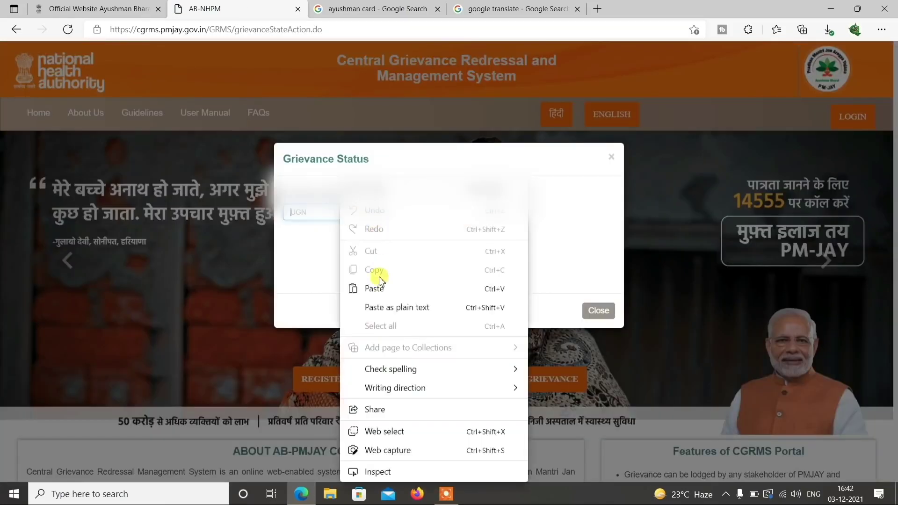
click(378, 289)
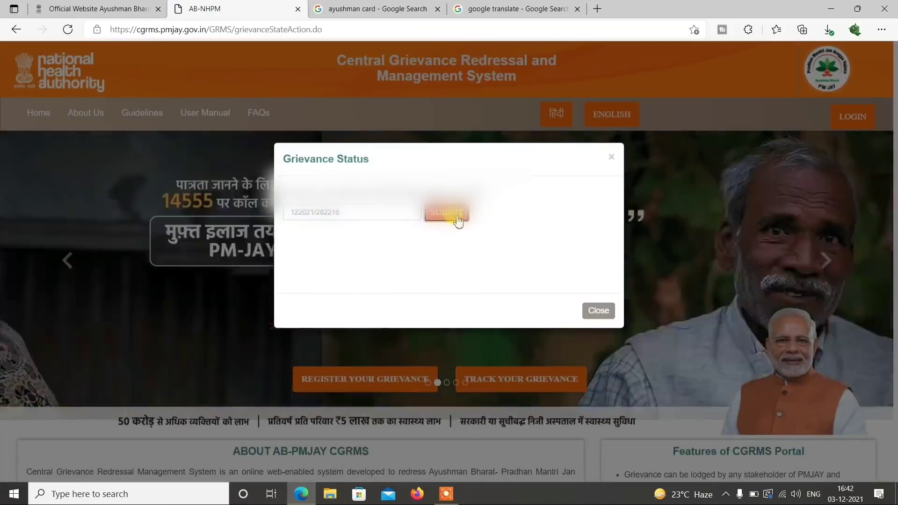
click(457, 219)
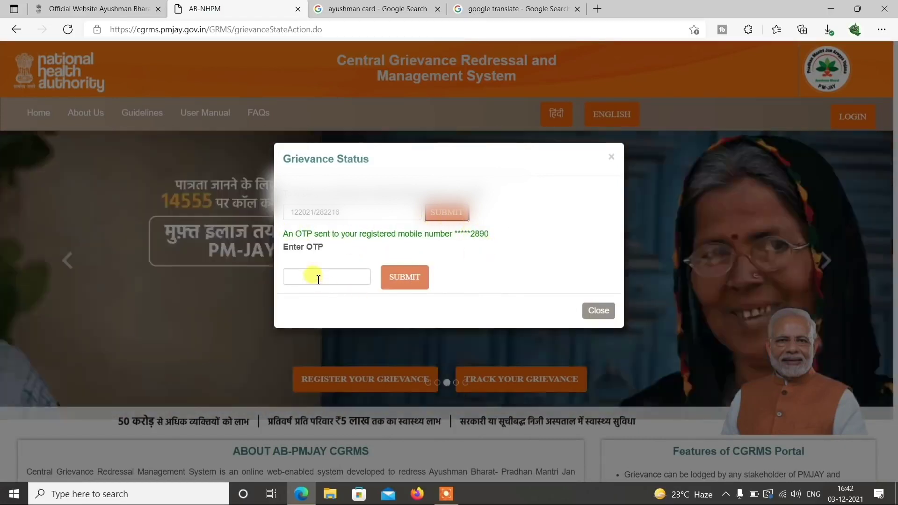
- Verify the status request with the one-time password and review the grievance's details and status
click(318, 280)
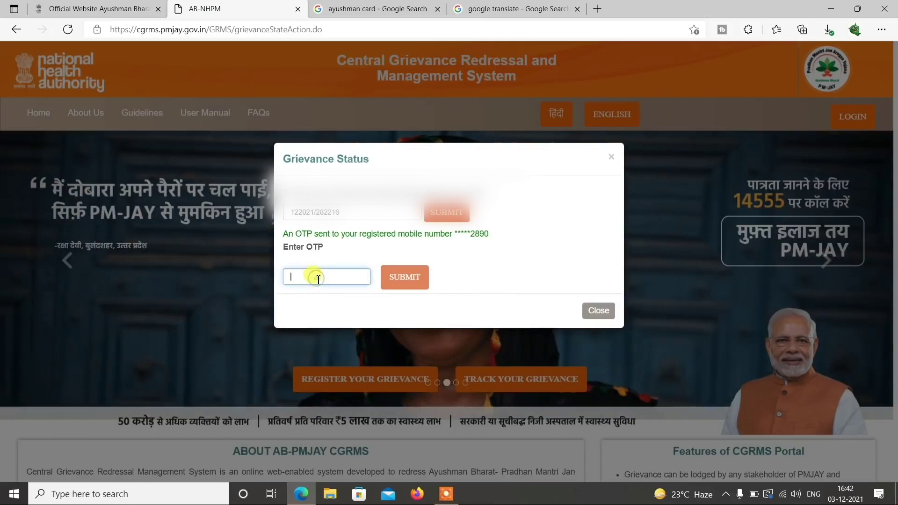
click(398, 283)
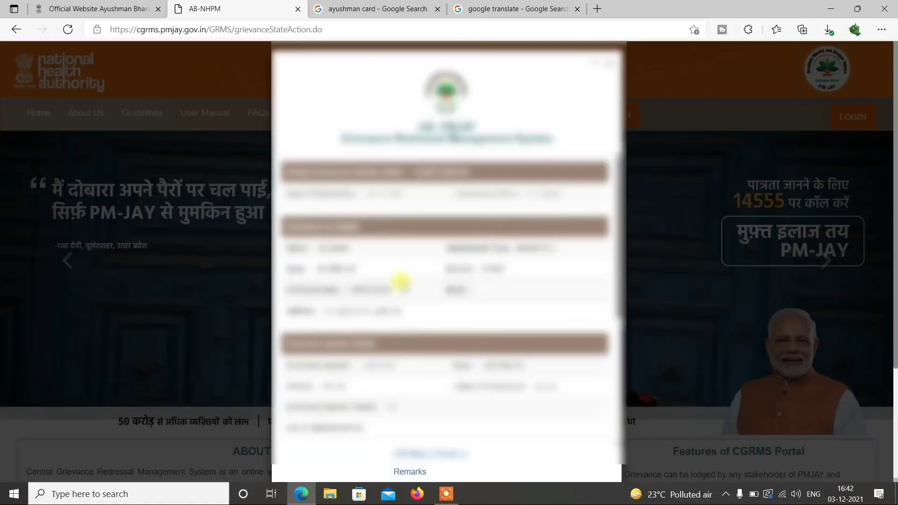
scroll(426, 268, down, 1)
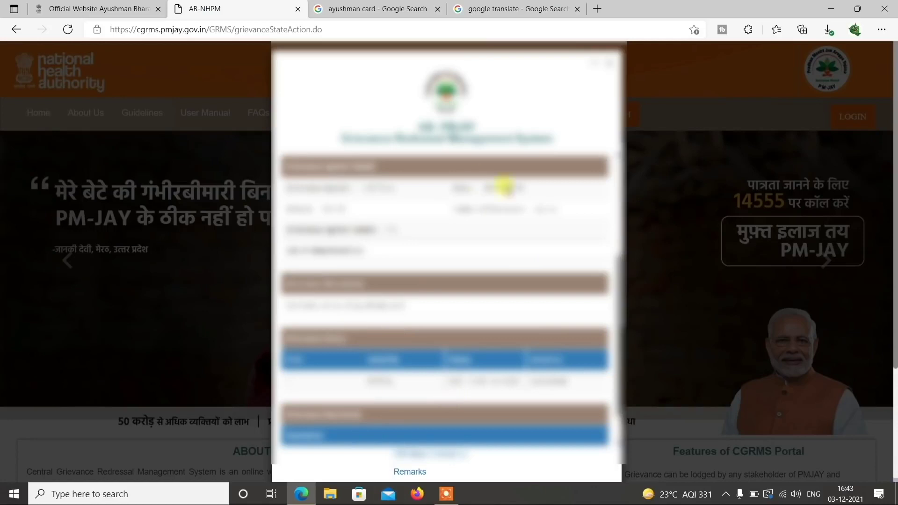
click(589, 97)
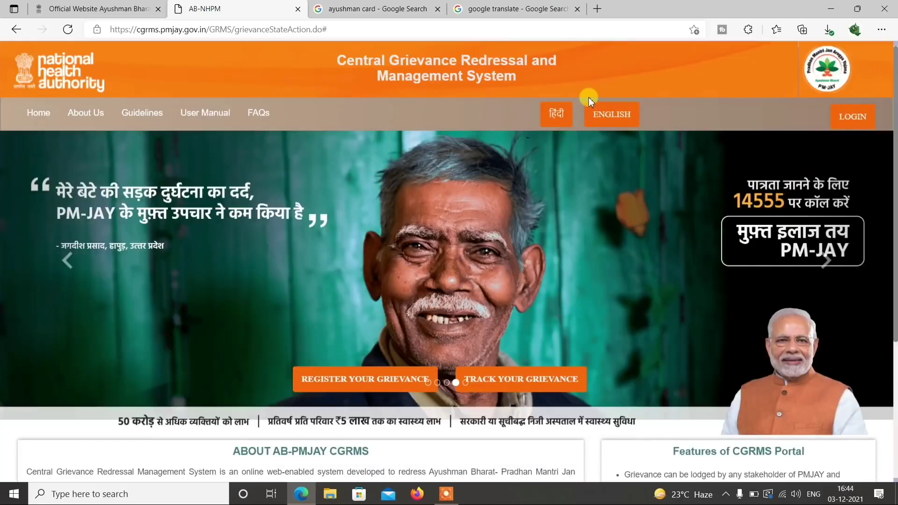